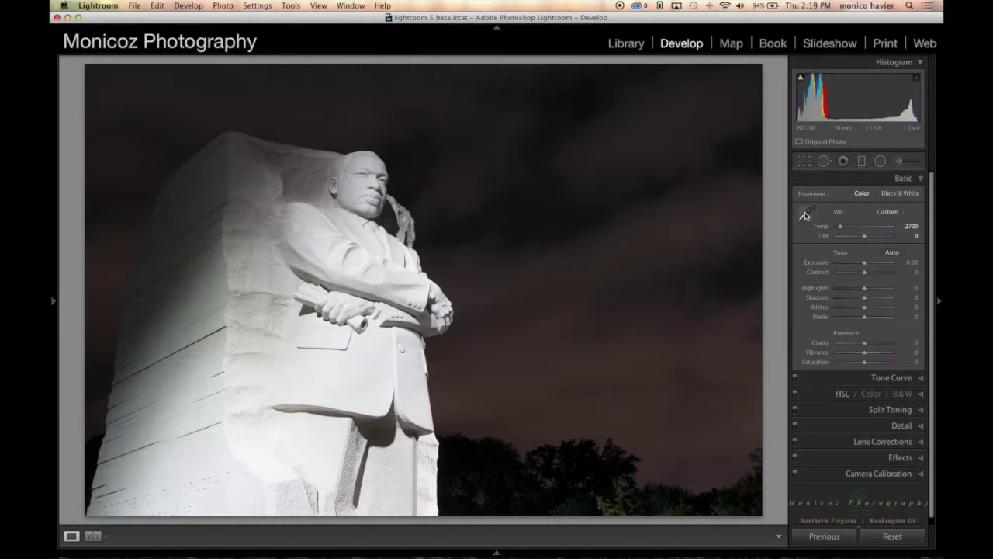
Sample the dark sky for the white balance, then brighten the photo's Shadows to +57 and raise its Clarity.
{"action": "left_click", "coordinate": [804, 215]}
{"action": "left_click", "coordinate": [631, 250]}
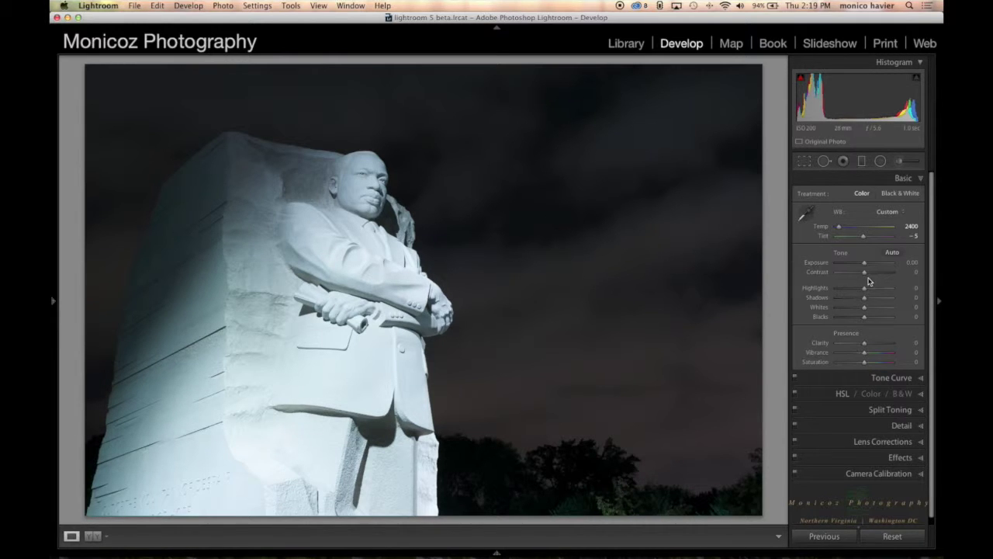
{"action": "left_click_drag", "start_coordinate": [865, 297], "coordinate": [882, 301]}
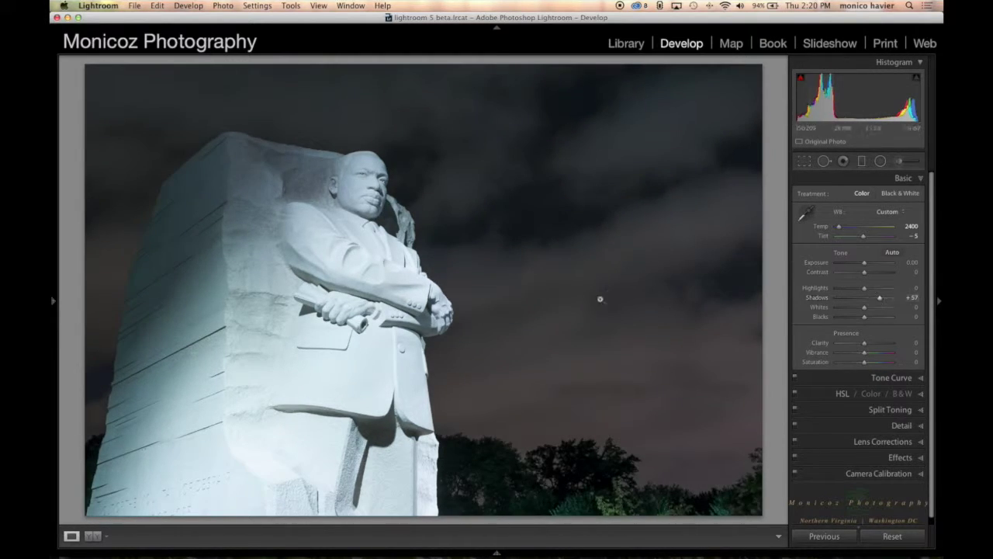
{"action": "left_click_drag", "start_coordinate": [865, 342], "coordinate": [872, 354]}
Zoom in on the statue's face and reduce noise with Color at 82 and Luminance at 34.
{"action": "left_click", "coordinate": [902, 426]}
{"action": "left_click", "coordinate": [394, 186]}
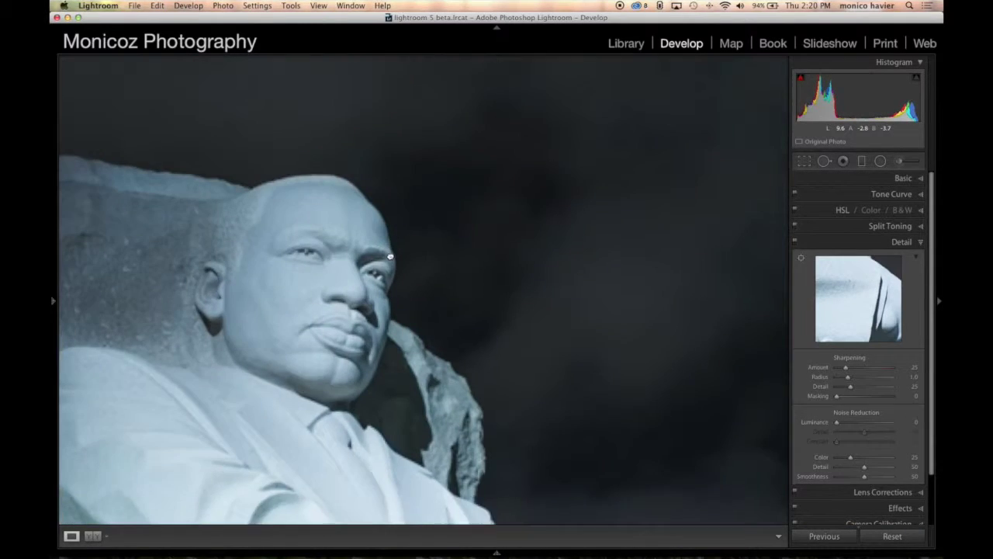
{"action": "mouse_move", "coordinate": [850, 457]}
{"action": "left_mouse_down"}
{"action": "mouse_move", "coordinate": [881, 457]}
{"action": "mouse_move", "coordinate": [862, 457]}
{"action": "left_mouse_up"}
{"action": "left_click", "coordinate": [883, 458]}
{"action": "left_click_drag", "start_coordinate": [837, 421], "coordinate": [857, 426]}
Sharpen the photo with Amount at 91 and Masking at 55, previewing the mask while adjusting it.
{"action": "left_click_drag", "start_coordinate": [846, 367], "coordinate": [870, 367]}
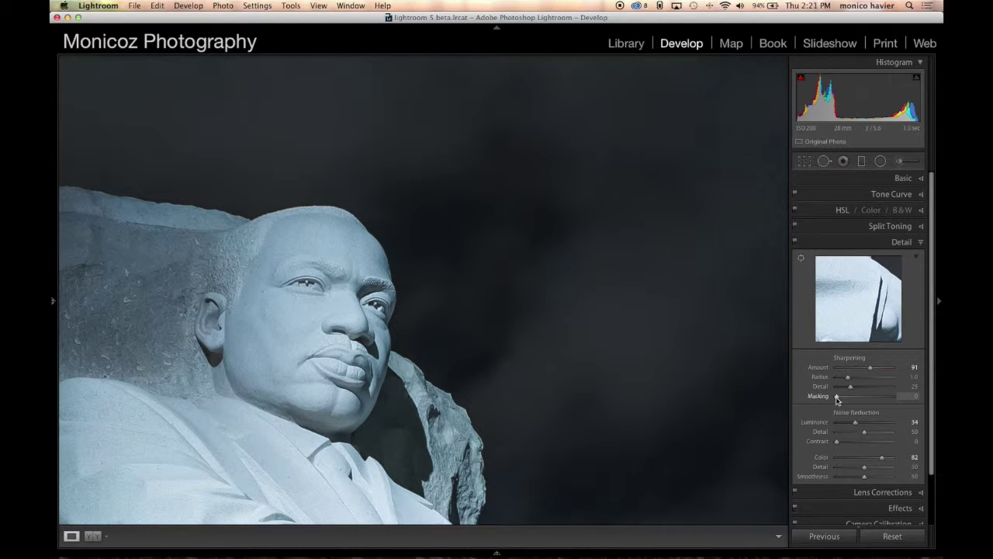
{"action": "key", "text": "alt"}
{"action": "left_click_drag", "start_coordinate": [837, 397], "coordinate": [867, 398]}
Send the adjusted photo to Adobe Photoshop CC 2014 for editing.
{"action": "left_click", "coordinate": [223, 6]}
{"action": "mouse_move", "coordinate": [326, 62]}
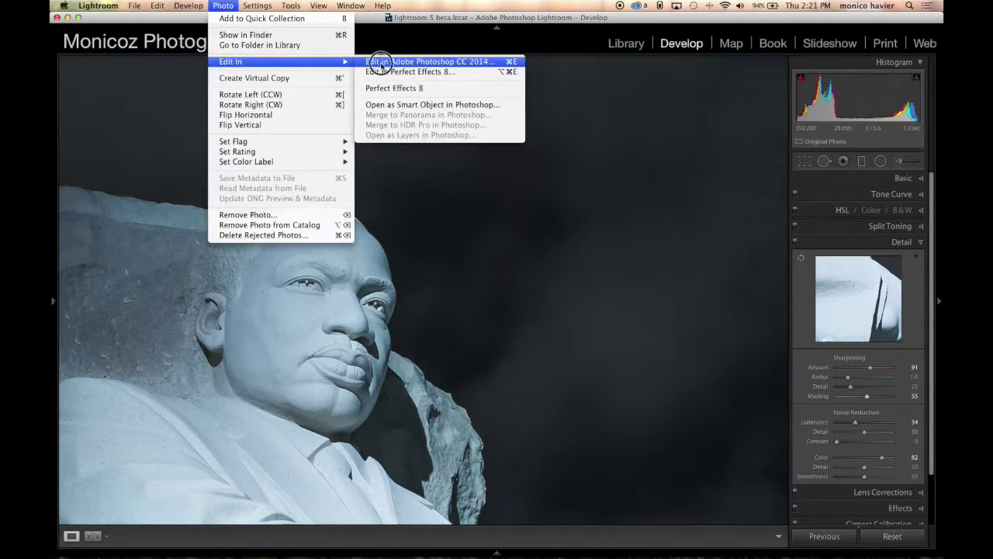
{"action": "left_click", "coordinate": [381, 63]}
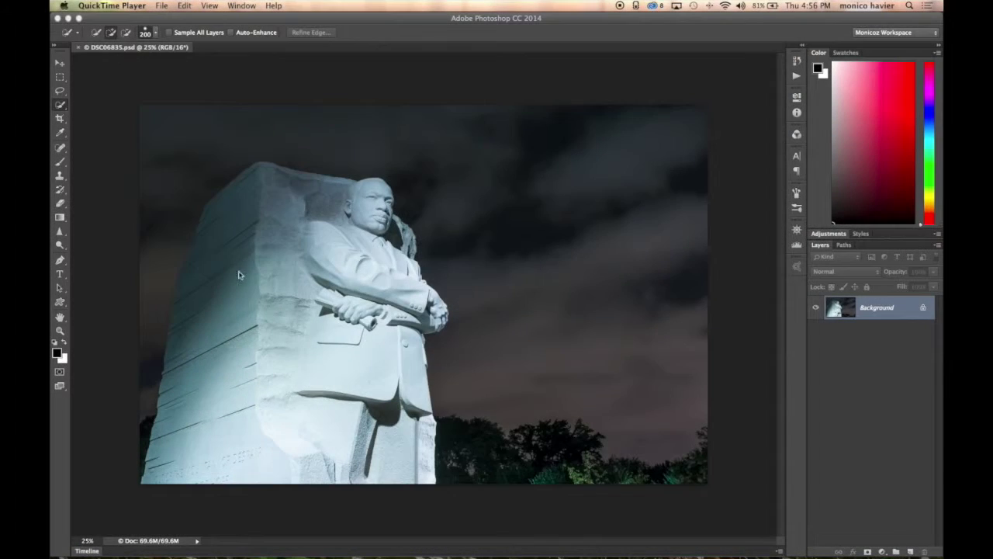
Select the statue and stone block with Quick Selection and correct the selection edge at 100% zoom with the Lasso.
{"action": "left_click", "coordinate": [288, 228]}
{"action": "mouse_move", "coordinate": [288, 228]}
{"action": "left_mouse_down"}
{"action": "mouse_move", "coordinate": [381, 259]}
{"action": "mouse_move", "coordinate": [395, 333]}
{"action": "mouse_move", "coordinate": [177, 206]}
{"action": "left_mouse_up"}
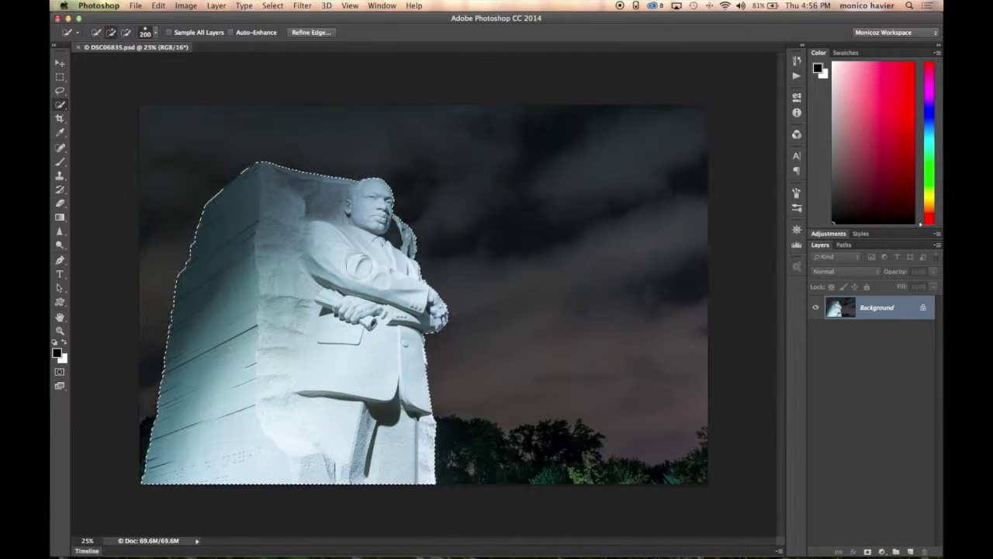
{"action": "key", "text": "super+1"}
{"action": "scroll", "coordinate": [413, 316], "scroll_direction": "left", "scroll_amount": 10}
{"action": "key", "text": "l"}
{"action": "mouse_move", "coordinate": [274, 292]}
{"action": "left_mouse_down"}
{"action": "mouse_move", "coordinate": [236, 378]}
{"action": "mouse_move", "coordinate": [324, 144]}
{"action": "left_mouse_up"}
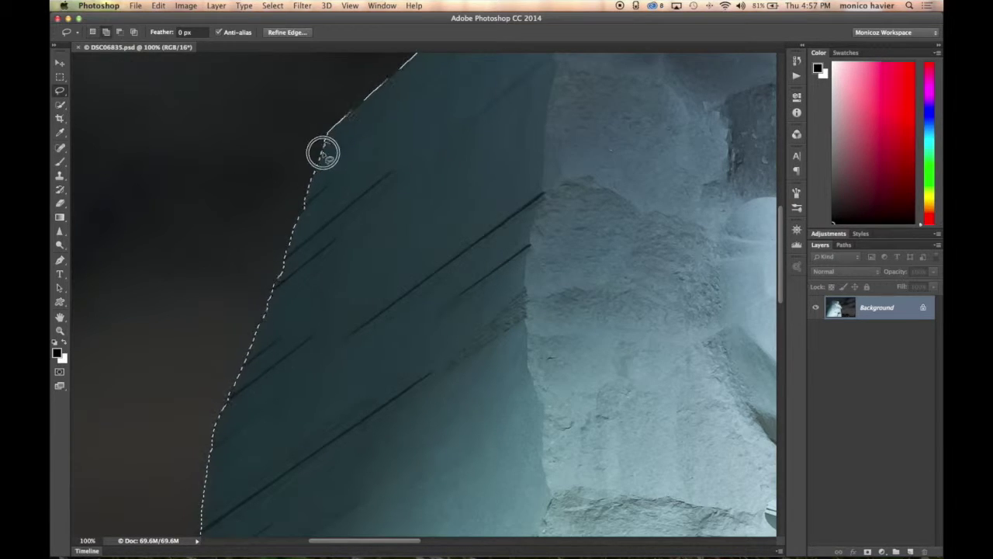
{"action": "scroll", "coordinate": [284, 310], "scroll_direction": "down", "scroll_amount": 10}
{"action": "scroll", "coordinate": [283, 311], "scroll_direction": "right", "scroll_amount": 10}
{"action": "scroll", "coordinate": [337, 337], "scroll_direction": "up", "scroll_amount": 15}
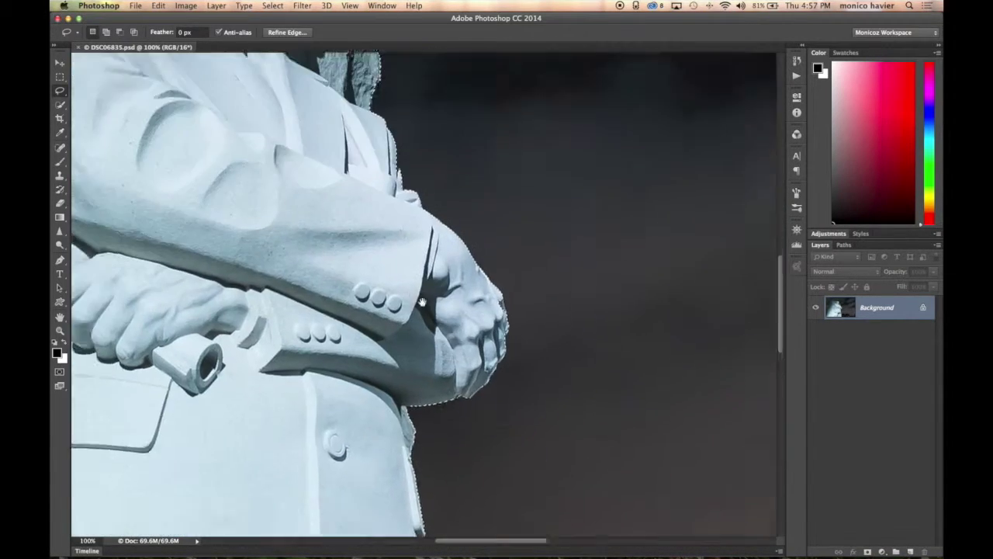
{"action": "scroll", "coordinate": [421, 213], "scroll_direction": "up", "scroll_amount": 5}
{"action": "scroll", "coordinate": [536, 226], "scroll_direction": "left", "scroll_amount": 10}
{"action": "key", "text": "super+0"}
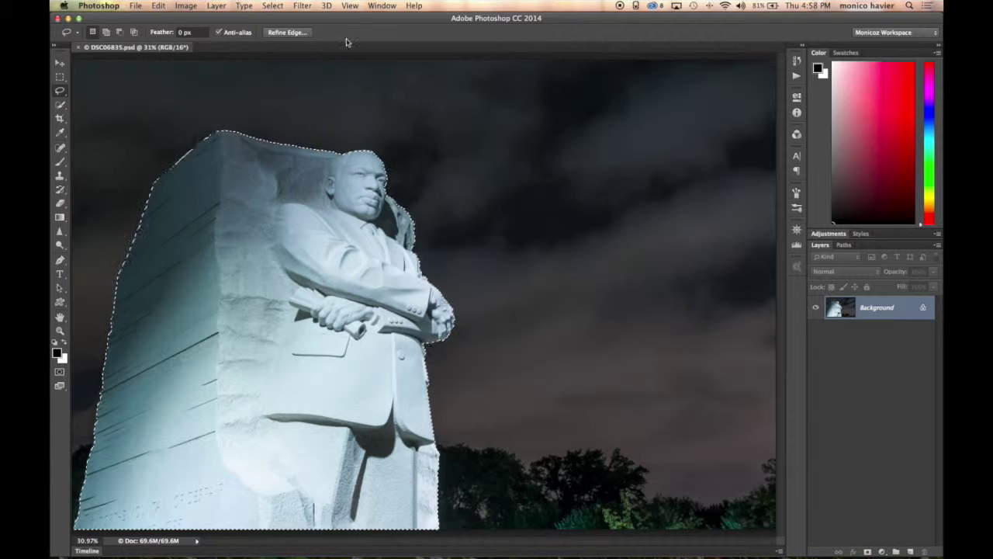
Save the statue selection as an alpha channel, check its mask, and return to the full-color view.
{"action": "left_click", "coordinate": [382, 5]}
{"action": "left_click", "coordinate": [390, 128]}
{"action": "left_click", "coordinate": [734, 247]}
{"action": "left_click", "coordinate": [715, 196]}
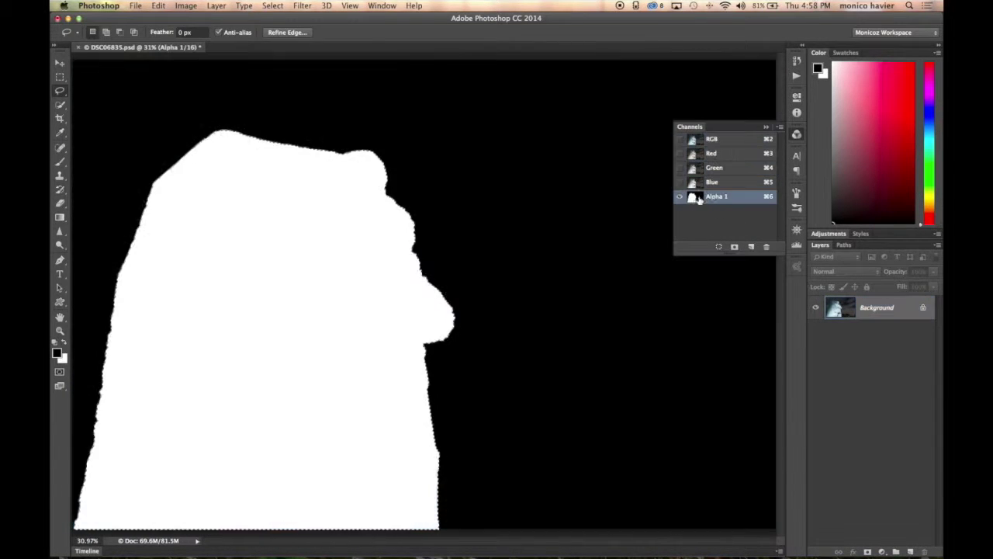
{"action": "left_click", "coordinate": [680, 197]}
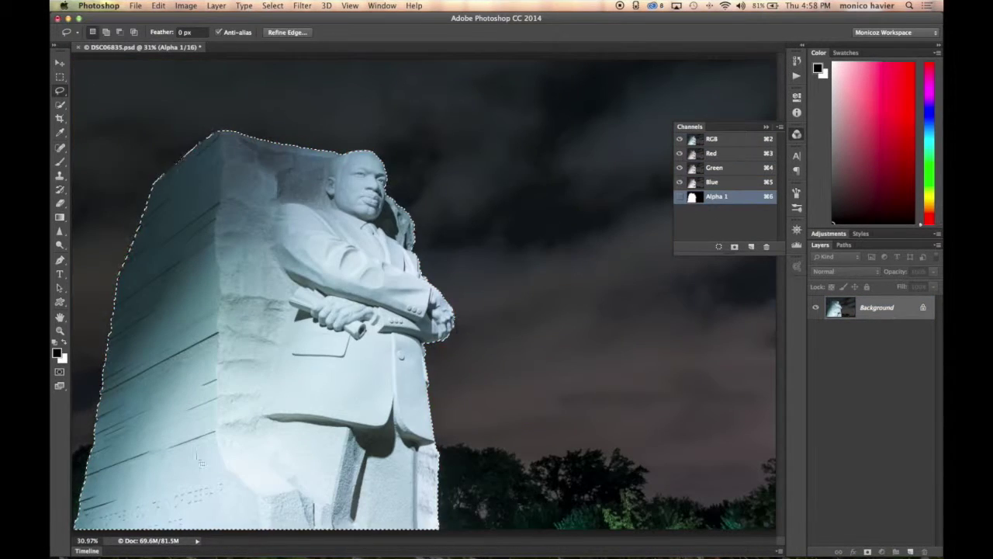
Add a Hue/Saturation adjustment masked to the statue and desaturate the stone to neutral gray.
{"action": "left_click", "coordinate": [881, 551]}
{"action": "left_click", "coordinate": [898, 440]}
{"action": "left_click_drag", "start_coordinate": [215, 284], "coordinate": [226, 207]}
{"action": "left_click", "coordinate": [796, 96]}
Reload the saved statue selection and add a Photo Filter adjustment that warms the stone.
{"action": "left_click", "coordinate": [796, 134]}
{"action": "left_click", "coordinate": [693, 210], "text": "super"}
{"action": "left_click", "coordinate": [796, 133]}
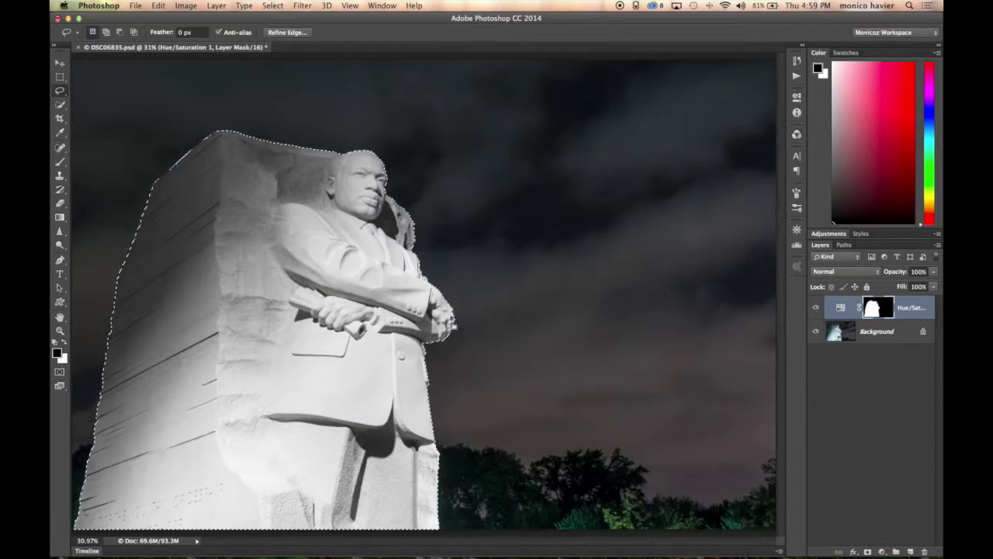
{"action": "left_click", "coordinate": [881, 551]}
{"action": "left_click", "coordinate": [897, 469]}
{"action": "left_click_drag", "start_coordinate": [894, 273], "coordinate": [887, 427]}
Load the saved statue selection again and invert it to select the sky and trees.
{"action": "left_click", "coordinate": [796, 133]}
{"action": "left_click", "coordinate": [694, 211], "text": "super"}
{"action": "left_click", "coordinate": [796, 133]}
{"action": "left_click", "coordinate": [272, 5]}
{"action": "left_click", "coordinate": [281, 49]}
Add a Color Lookup adjustment to the selected background and choose a dark blue 3D LUT look.
{"action": "left_click", "coordinate": [882, 551]}
{"action": "left_click", "coordinate": [889, 483]}
{"action": "left_click", "coordinate": [733, 122]}
{"action": "left_click", "coordinate": [745, 375]}
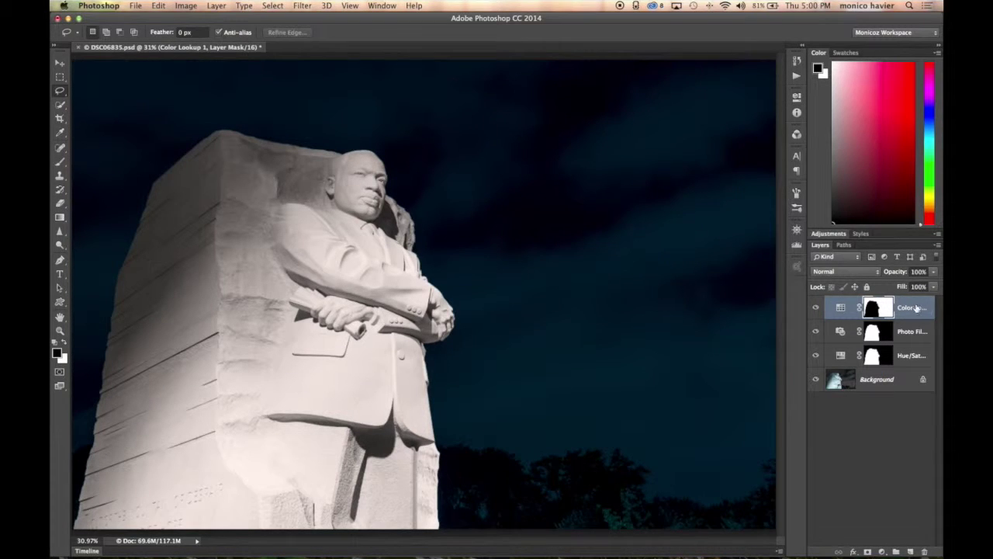
Duplicate the Color Lookup layer, hide the copy, and change the original's blend mode.
{"action": "left_click_drag", "start_coordinate": [917, 309], "coordinate": [911, 552]}
{"action": "left_click", "coordinate": [816, 307]}
{"action": "left_click", "coordinate": [908, 331]}
{"action": "left_click", "coordinate": [846, 271]}
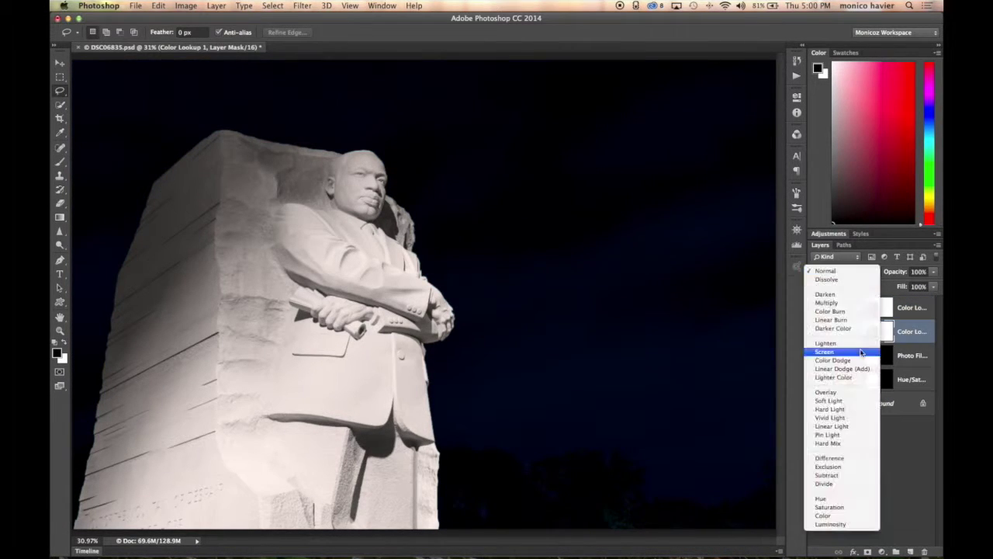
{"action": "left_click", "coordinate": [838, 526]}
{"action": "left_click", "coordinate": [892, 271]}
Show the duplicated Color Lookup layer and set it to Luminosity blending at 26% opacity.
{"action": "left_click", "coordinate": [816, 308]}
{"action": "left_click", "coordinate": [829, 307]}
{"action": "key", "text": "shift+alt+y"}
{"action": "type", "text": "35"}
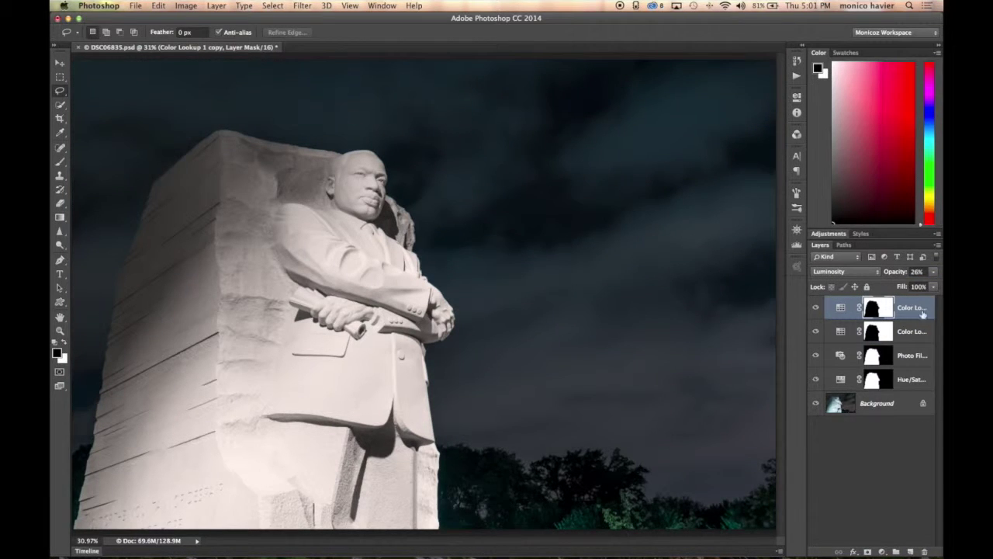
Group both Color Lookup layers into a new group named "sky".
{"action": "left_click", "coordinate": [918, 333], "text": "shift"}
{"action": "left_click", "coordinate": [938, 244]}
{"action": "left_click", "coordinate": [846, 315]}
{"action": "type", "text": "sky"}
{"action": "key", "text": "Return"}
Paint black along the trees on the sky group's mask and soften the mask's effect in its properties.
{"action": "key", "text": "b"}
{"action": "mouse_move", "coordinate": [683, 537]}
{"action": "left_mouse_down"}
{"action": "mouse_move", "coordinate": [704, 526]}
{"action": "mouse_move", "coordinate": [147, 531]}
{"action": "left_mouse_up"}
{"action": "double_click", "coordinate": [867, 309]}
{"action": "left_click_drag", "start_coordinate": [767, 166], "coordinate": [733, 183]}
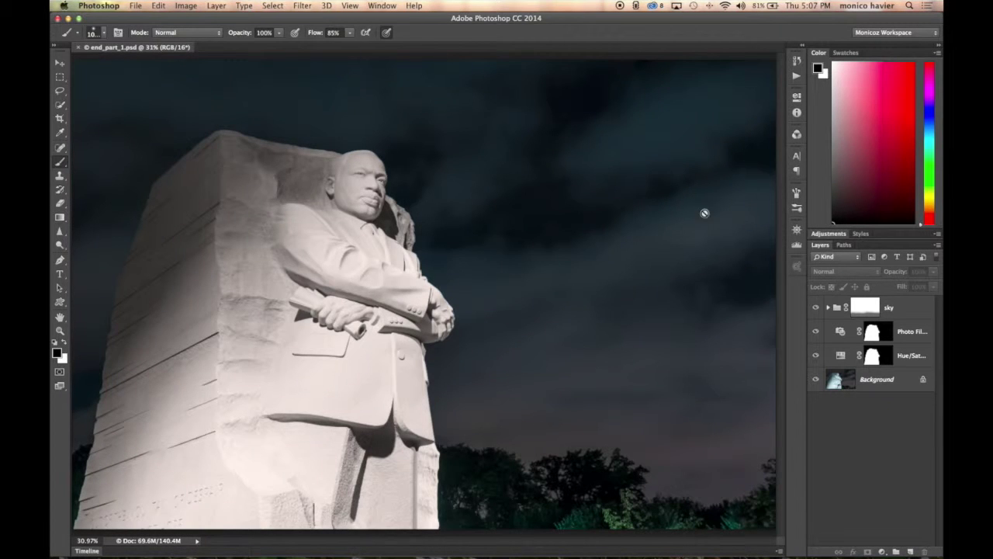
Stamp all visible layers into a new layer above the sky group and duplicate that layer.
{"action": "left_click", "coordinate": [907, 310]}
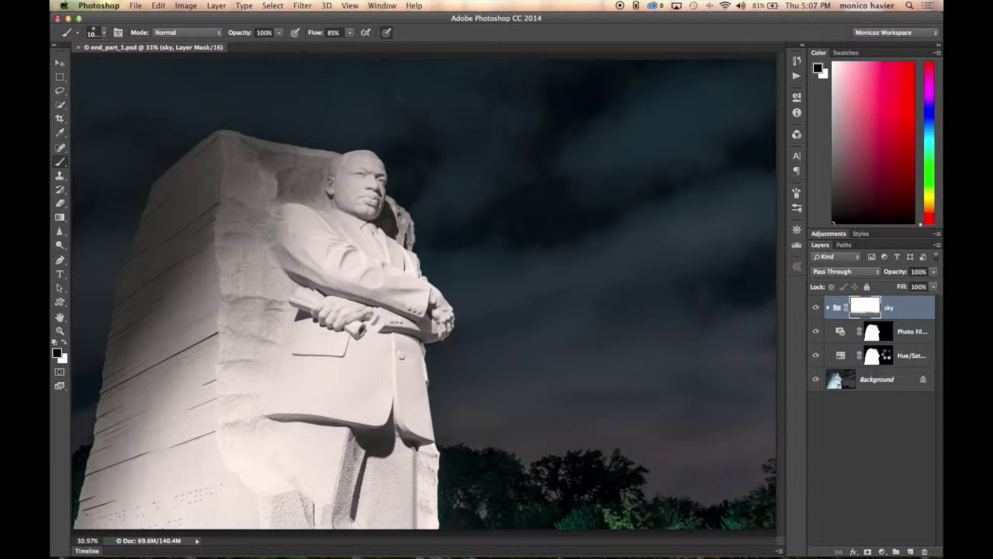
{"action": "key", "text": "super+alt+shift+e"}
{"action": "left_click_drag", "start_coordinate": [874, 309], "coordinate": [910, 551]}
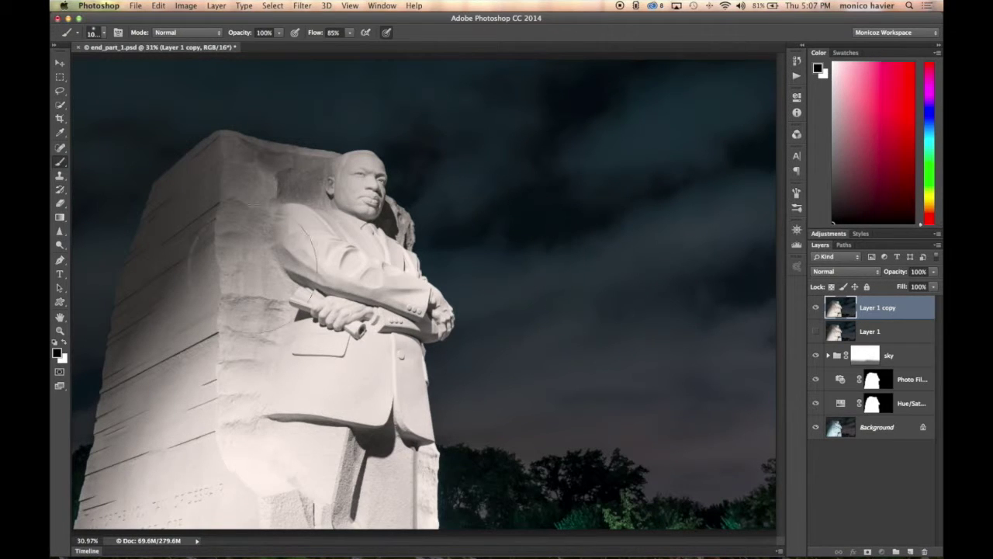
Lasso loosely around the statue on the duplicate layer, fill it with Content-Aware sky, and deselect.
{"action": "key", "text": "l"}
{"action": "mouse_move", "coordinate": [210, 129]}
{"action": "left_mouse_down"}
{"action": "mouse_move", "coordinate": [119, 262]}
{"action": "mouse_move", "coordinate": [85, 415]}
{"action": "mouse_move", "coordinate": [77, 534]}
{"action": "mouse_move", "coordinate": [383, 552]}
{"action": "mouse_move", "coordinate": [454, 475]}
{"action": "mouse_move", "coordinate": [454, 281]}
{"action": "mouse_move", "coordinate": [404, 162]}
{"action": "mouse_move", "coordinate": [225, 131]}
{"action": "left_mouse_up"}
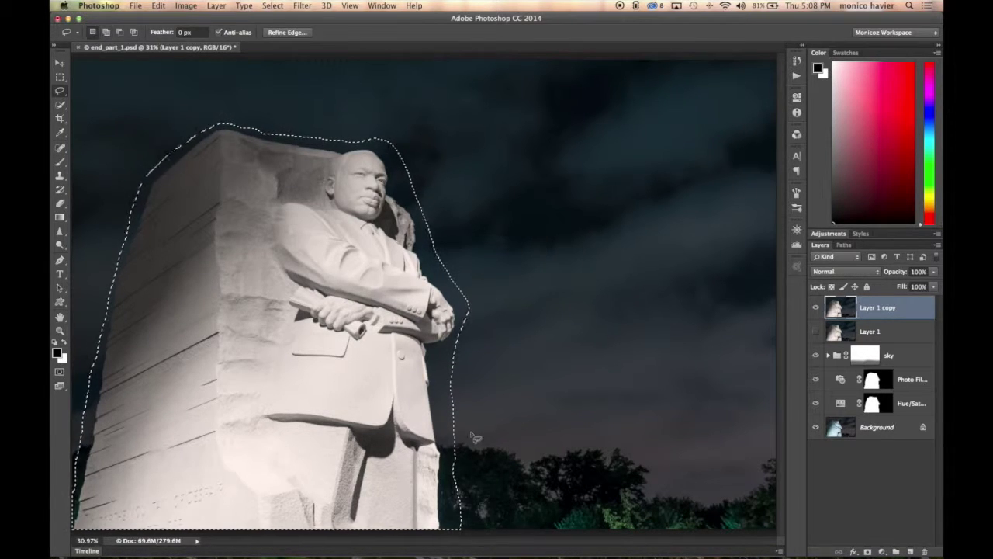
{"action": "key", "text": "shift+BackSpace"}
{"action": "key", "text": "Return"}
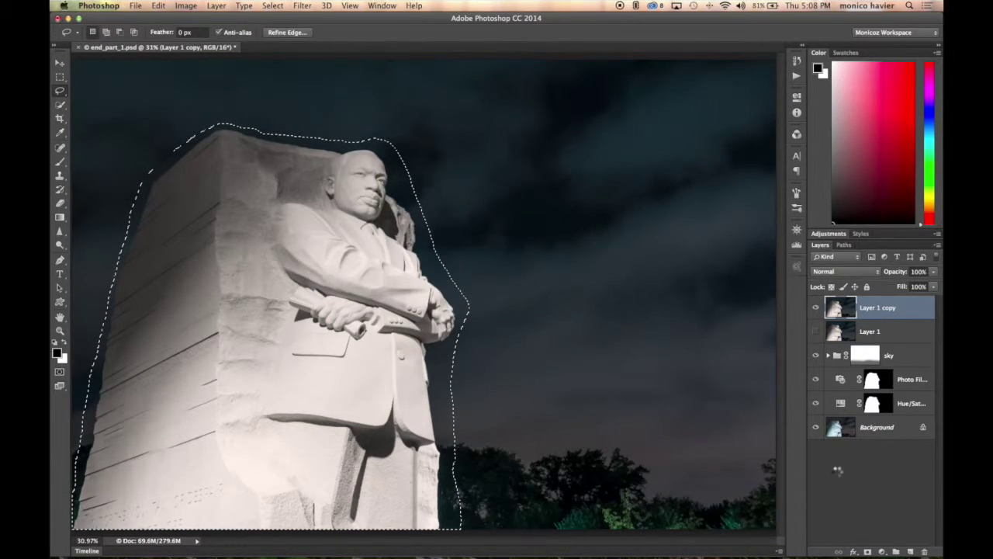
{"action": "key", "text": "super+d"}
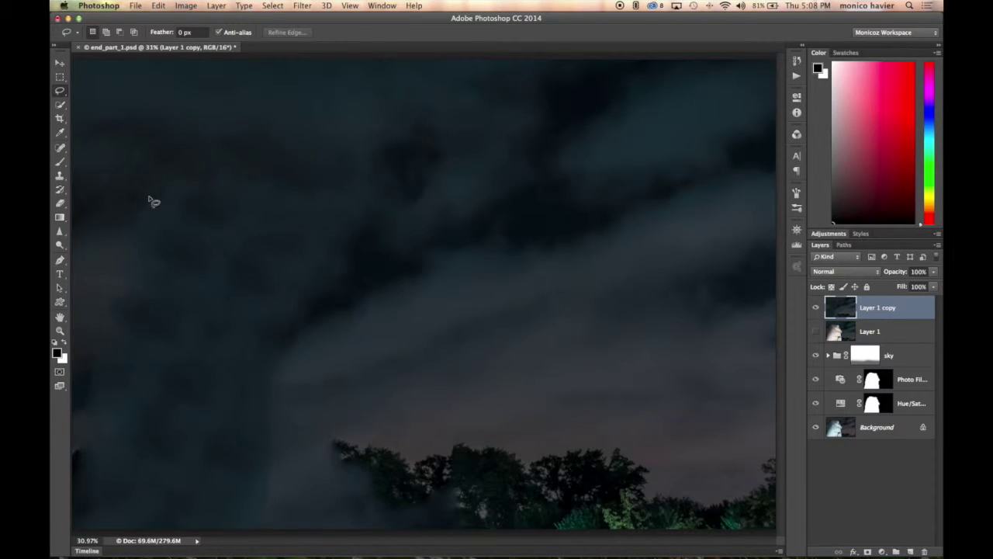
Apply a Motion Blur to the filled sky layer with a 28° angle and a distance of 656 pixels.
{"action": "left_click", "coordinate": [302, 6]}
{"action": "mouse_move", "coordinate": [412, 133]}
{"action": "left_click", "coordinate": [471, 201]}
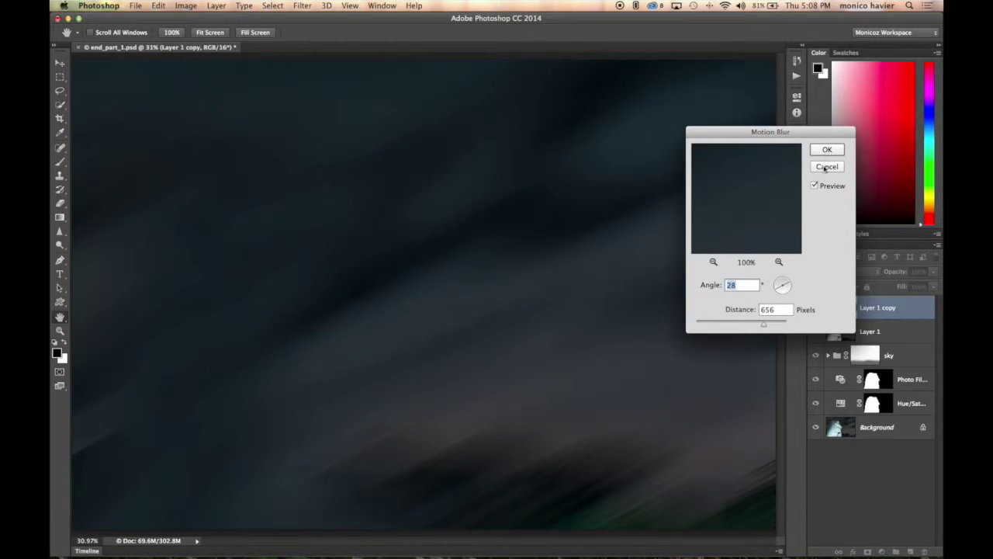
{"action": "key", "text": "Return"}
{"action": "key", "text": "l"}
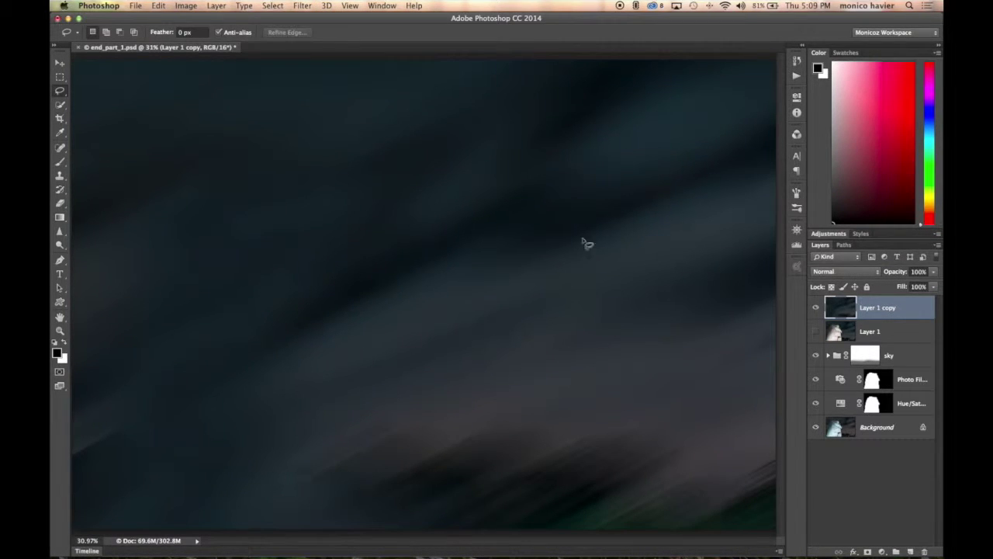
Add a layer mask to the blurred layer from the Alpha 1 selection and invert it to reveal the statue.
{"action": "left_click", "coordinate": [795, 135]}
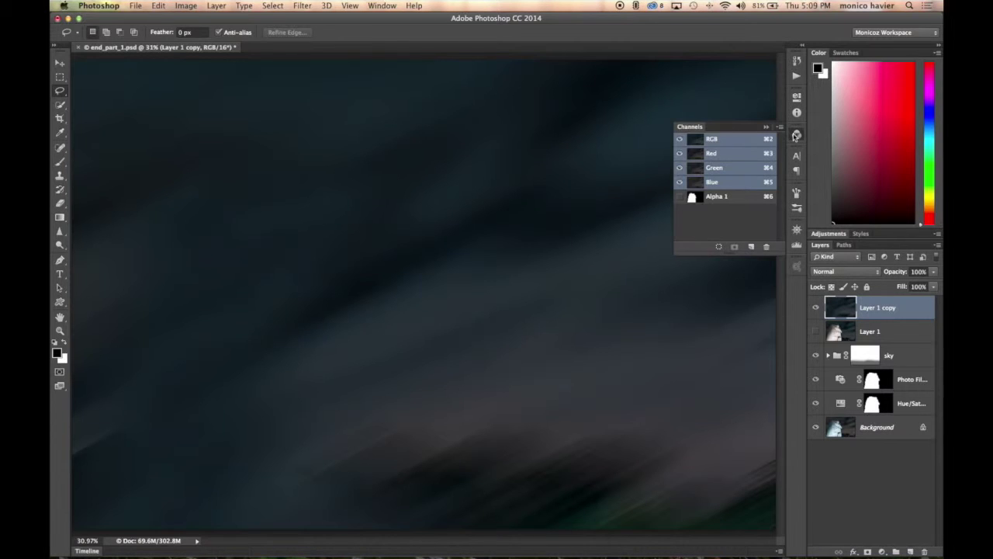
{"action": "left_click", "coordinate": [693, 198], "text": "super"}
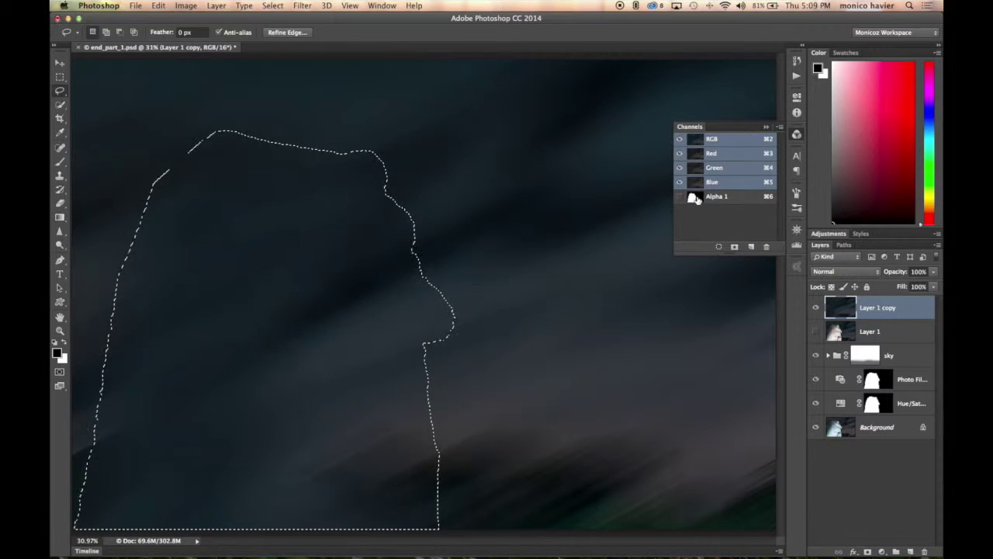
{"action": "left_click", "coordinate": [868, 552]}
{"action": "left_click", "coordinate": [766, 127]}
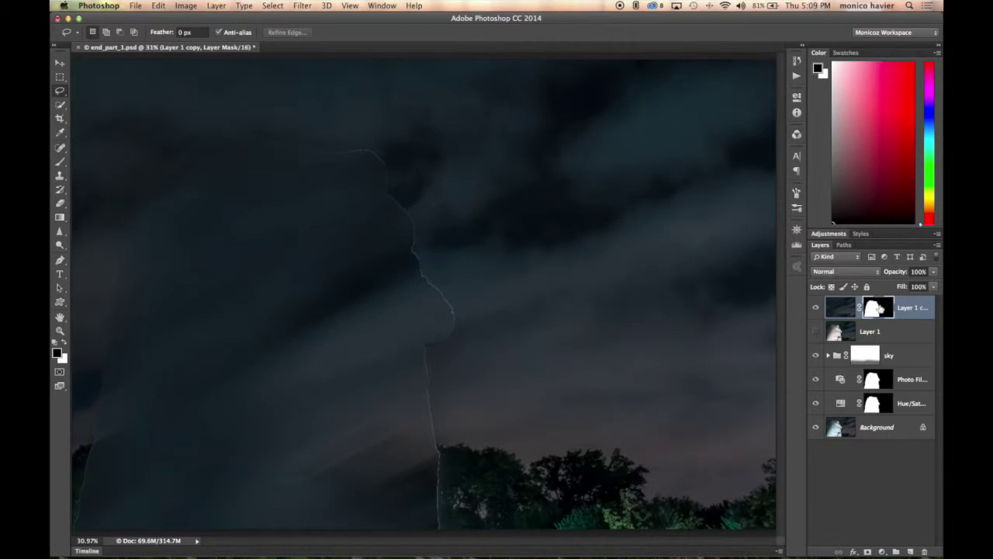
{"action": "left_click", "coordinate": [272, 6]}
{"action": "mouse_move", "coordinate": [185, 6]}
{"action": "mouse_move", "coordinate": [199, 38]}
{"action": "left_click", "coordinate": [337, 167]}
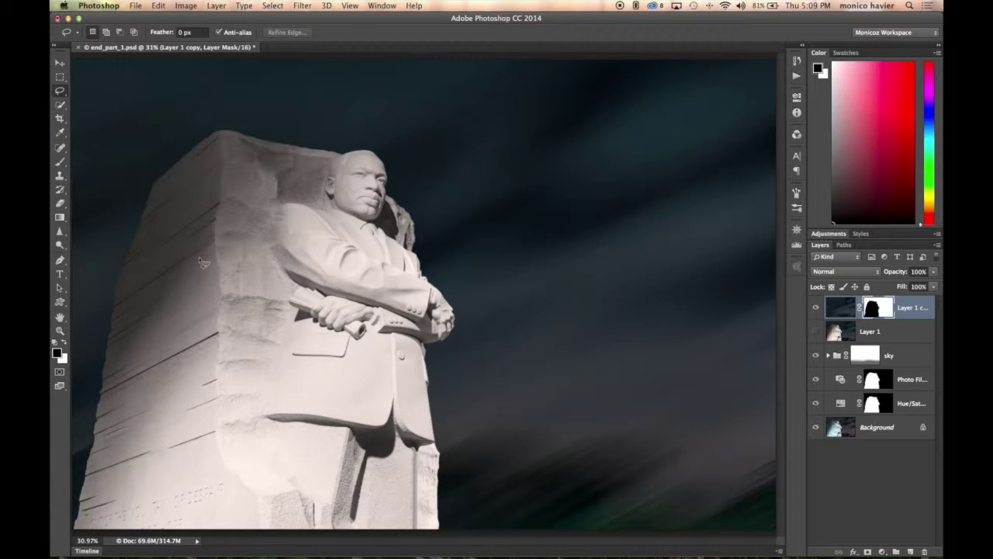
Paint black over the trees on the blurred layer's mask and slightly reduce the layer's opacity.
{"action": "key", "text": "b"}
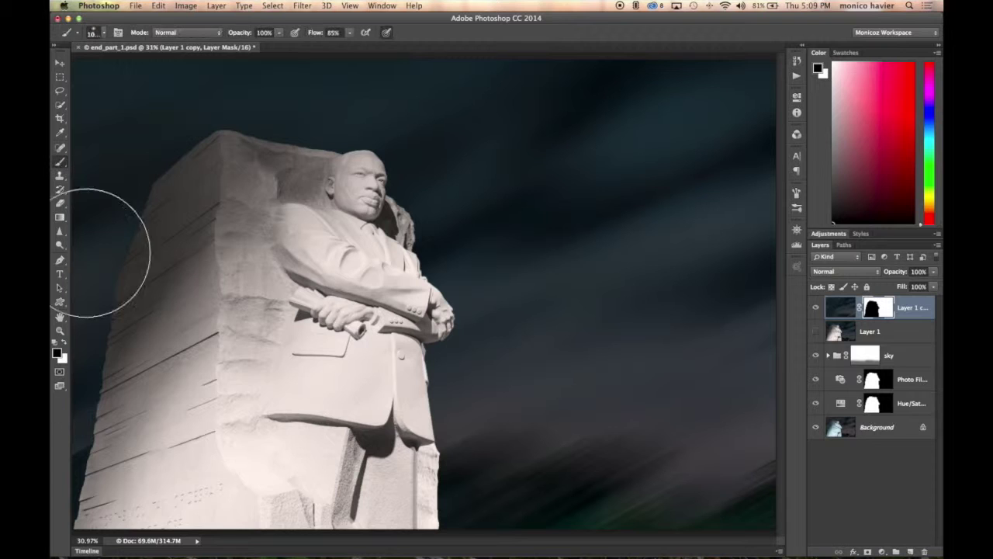
{"action": "mouse_move", "coordinate": [466, 497]}
{"action": "left_mouse_down"}
{"action": "mouse_move", "coordinate": [710, 499]}
{"action": "mouse_move", "coordinate": [695, 498]}
{"action": "left_mouse_up"}
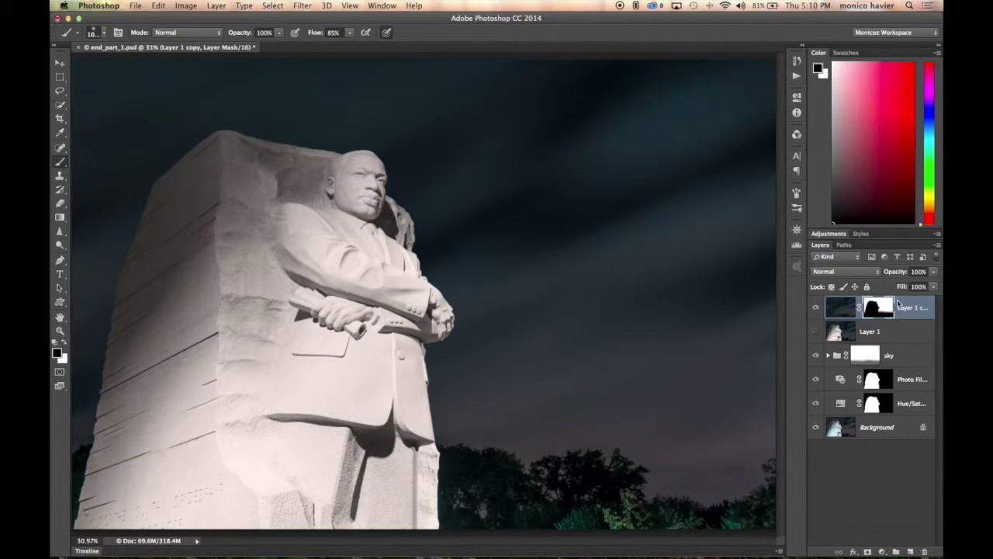
{"action": "mouse_move", "coordinate": [889, 270]}
{"action": "left_mouse_down"}
{"action": "mouse_move", "coordinate": [826, 273]}
{"action": "mouse_move", "coordinate": [883, 276]}
{"action": "left_mouse_up"}
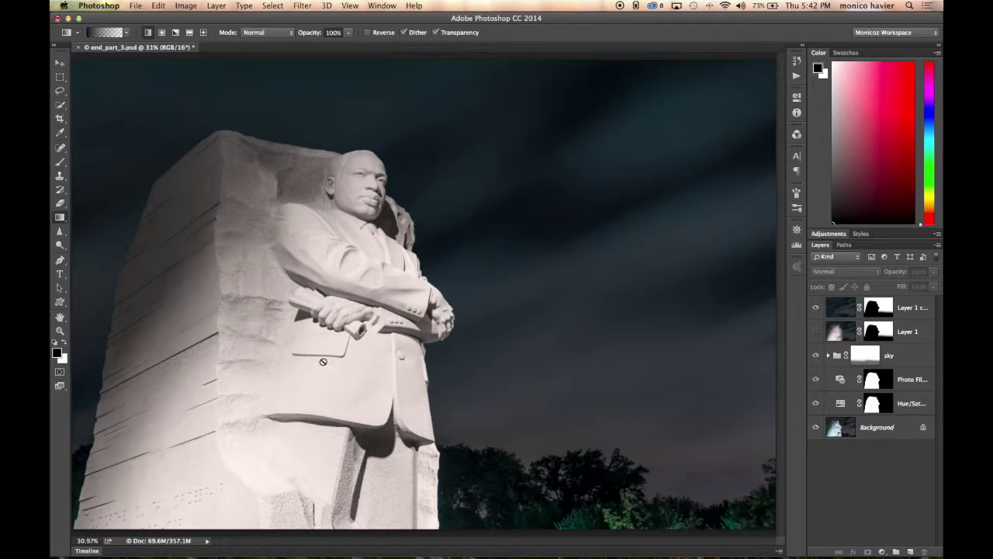
Create a new empty layer above the blurred sky layer and confirm the Foreground to Transparent gradient.
{"action": "left_click", "coordinate": [920, 308]}
{"action": "left_click", "coordinate": [911, 550]}
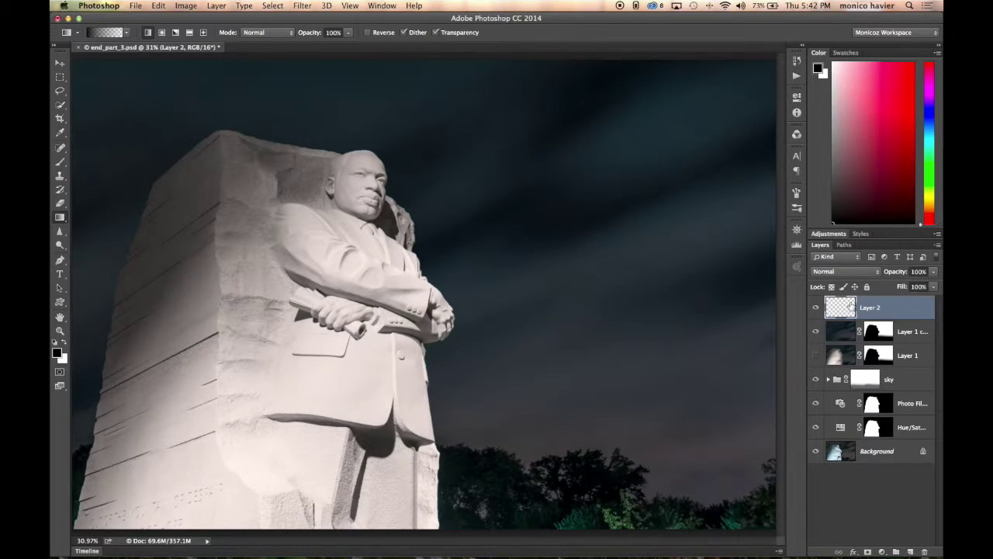
{"action": "left_click", "coordinate": [109, 33]}
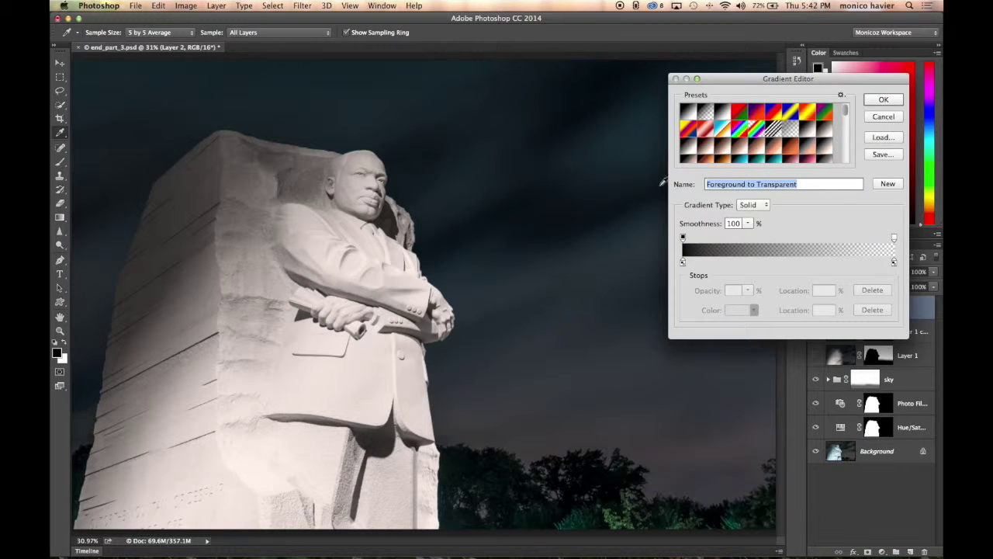
{"action": "left_click", "coordinate": [884, 99]}
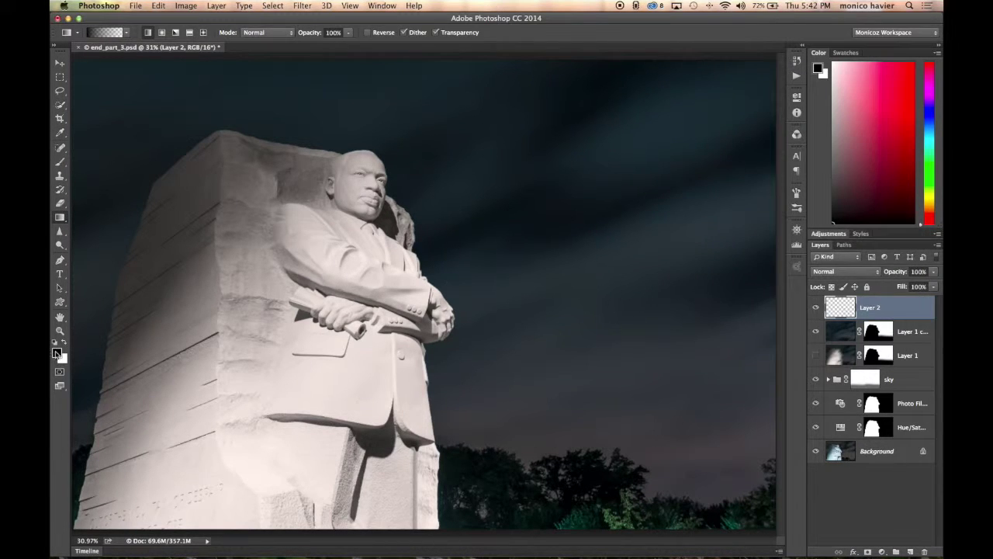
Draw black gradients inward from the photo's lower-left corner and bottom edge to darken the monument's base.
{"action": "left_click_drag", "start_coordinate": [88, 526], "coordinate": [208, 365]}
{"action": "left_click_drag", "start_coordinate": [97, 516], "coordinate": [232, 347]}
{"action": "left_click_drag", "start_coordinate": [215, 521], "coordinate": [223, 419]}
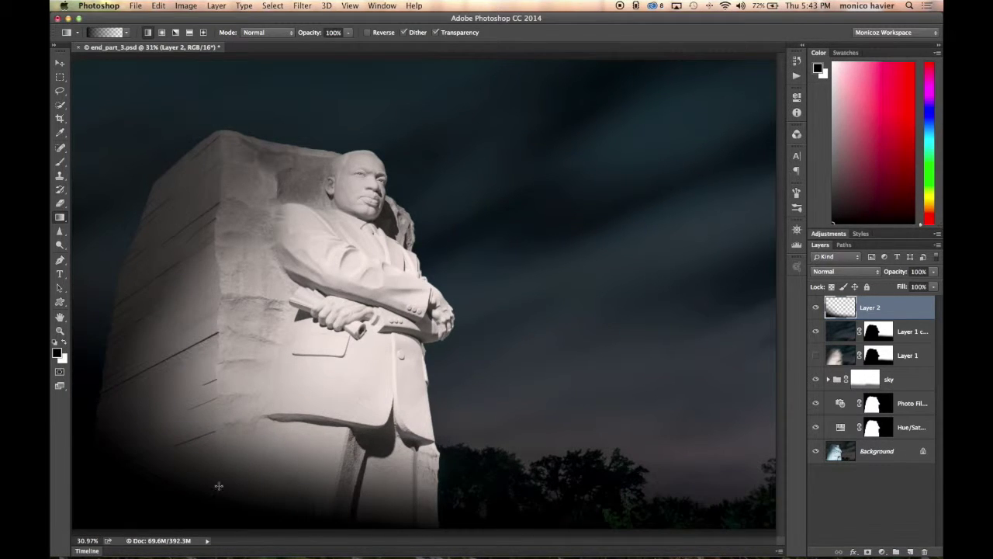
Set the black gradient layer to Luminosity blending at 30% opacity and compare the photo with and without it.
{"action": "left_click", "coordinate": [846, 271]}
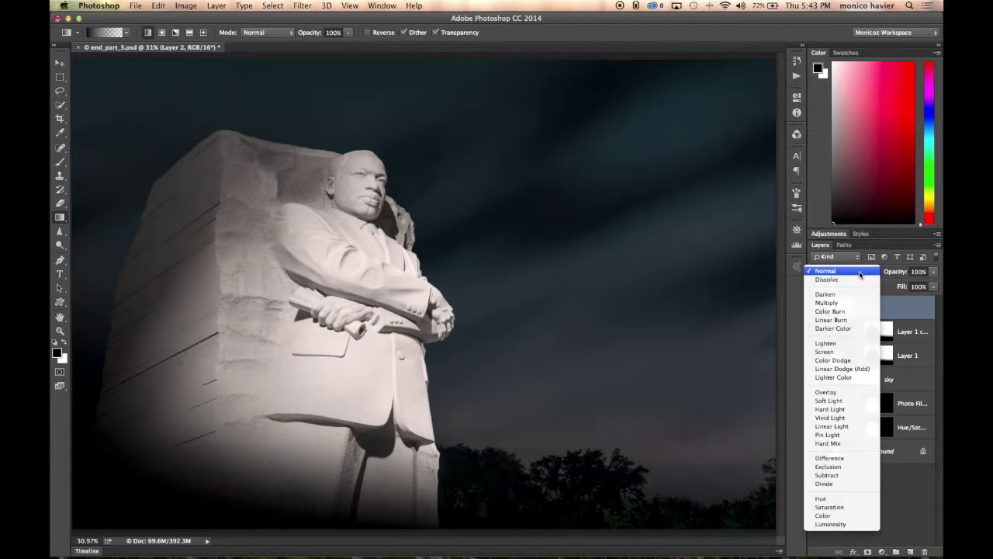
{"action": "left_click", "coordinate": [862, 523]}
{"action": "left_click_drag", "start_coordinate": [903, 271], "coordinate": [781, 284]}
{"action": "left_click_drag", "start_coordinate": [892, 274], "coordinate": [902, 275]}
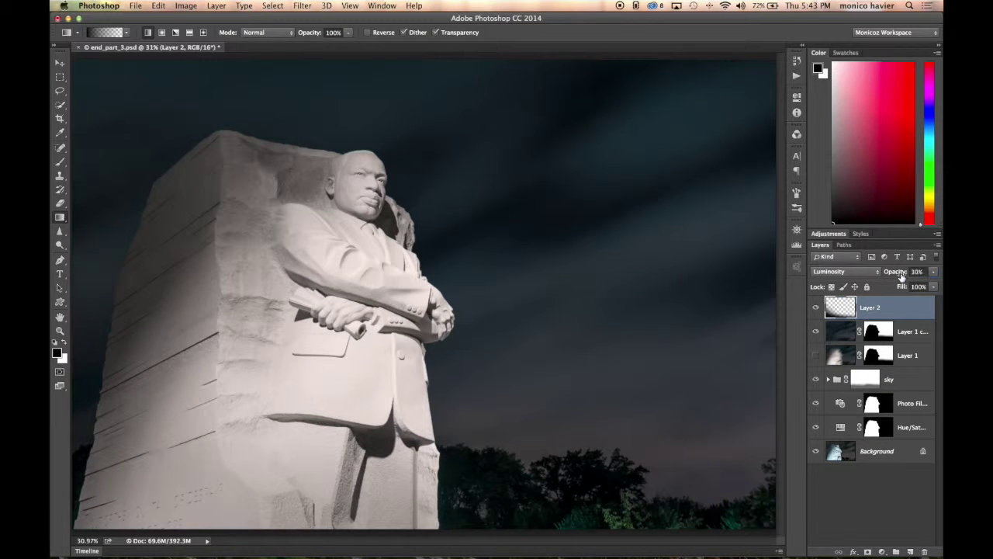
{"action": "left_click", "coordinate": [817, 308]}
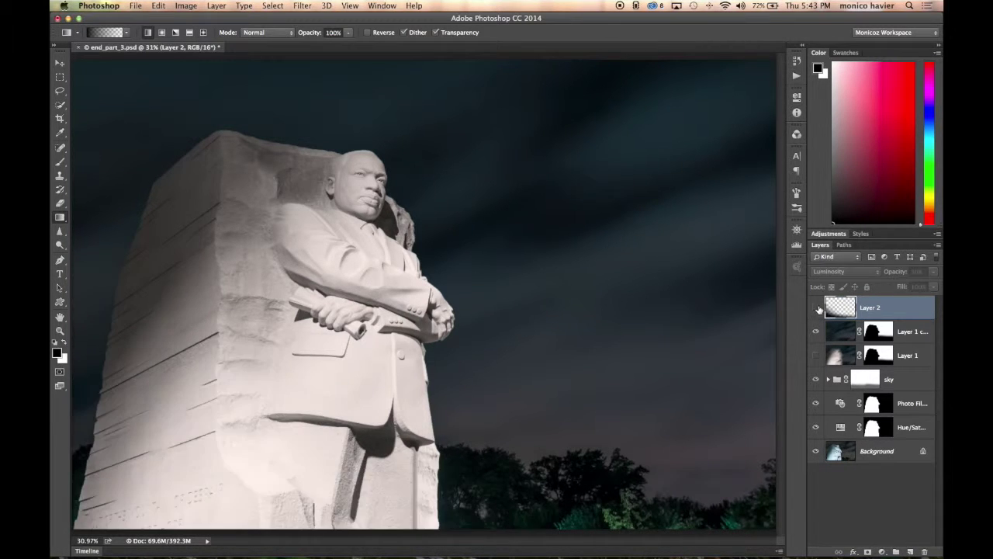
{"action": "left_click", "coordinate": [817, 309]}
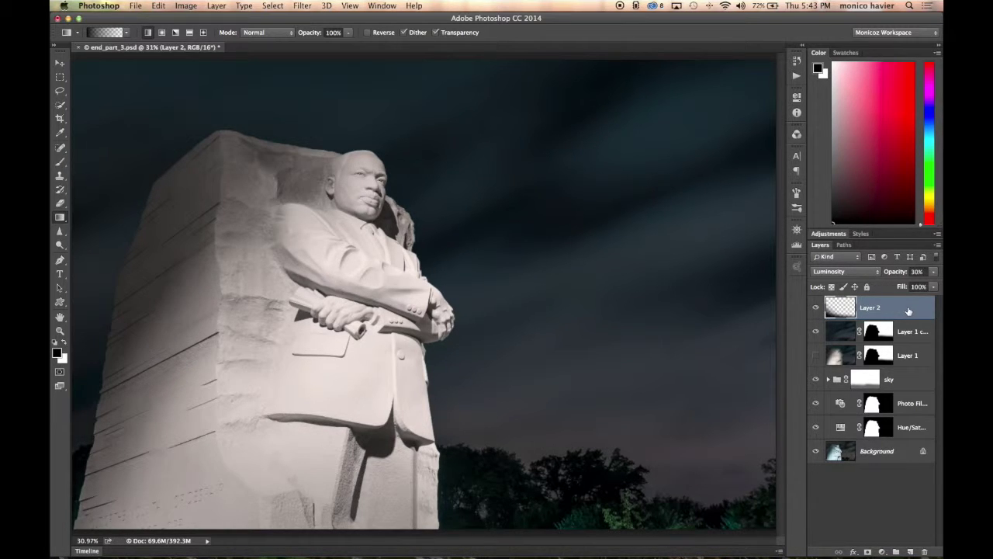
Stamp all visible layers into a new top layer and put the edit layers beneath it in a hidden group named "all edits".
{"action": "key", "text": "super+alt+shift+e"}
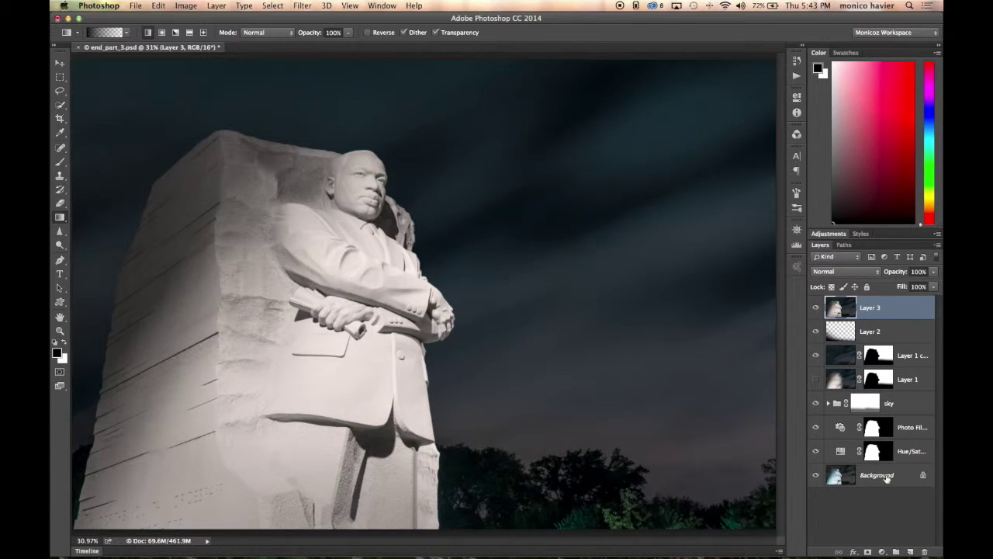
{"action": "left_click", "coordinate": [913, 455]}
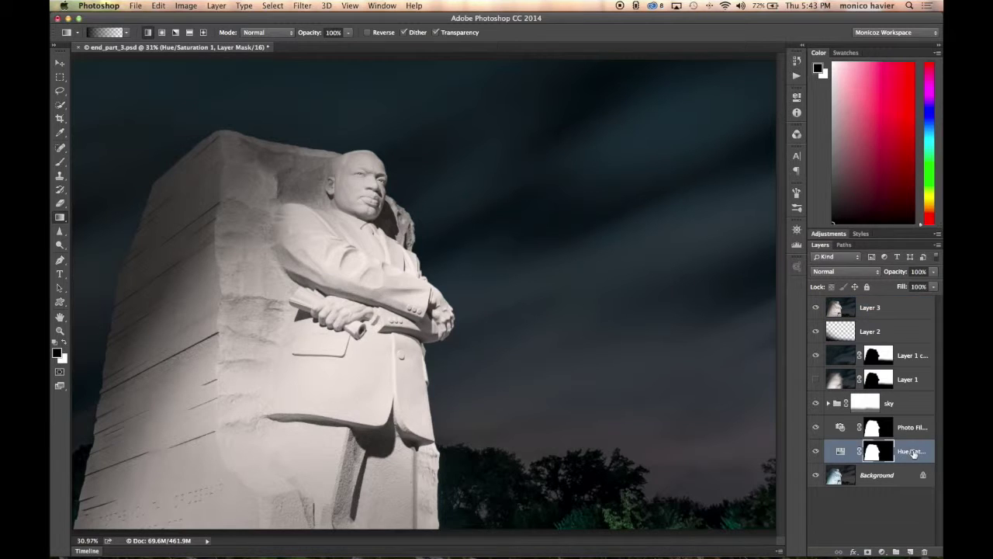
{"action": "left_click", "coordinate": [904, 332], "text": "shift"}
{"action": "left_click", "coordinate": [937, 245]}
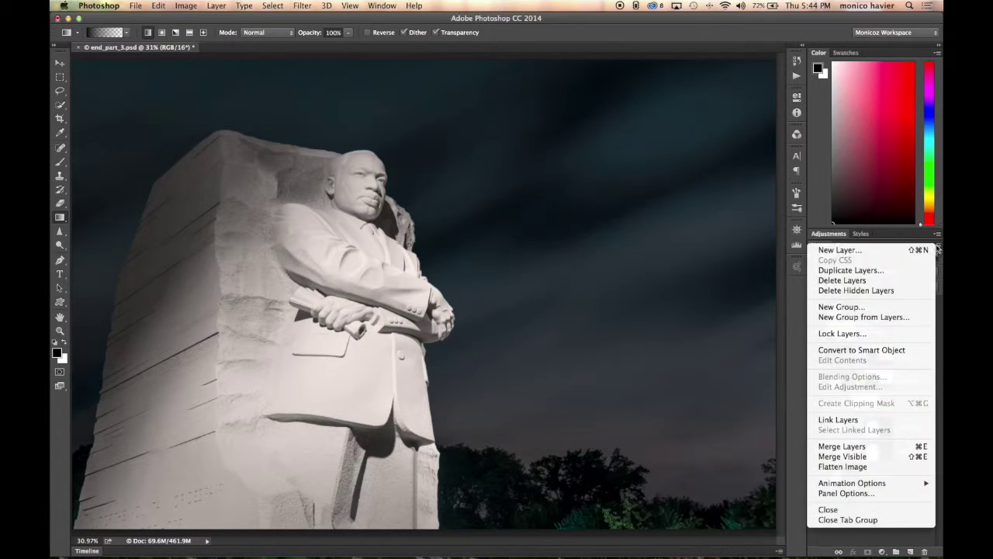
{"action": "left_click", "coordinate": [890, 317]}
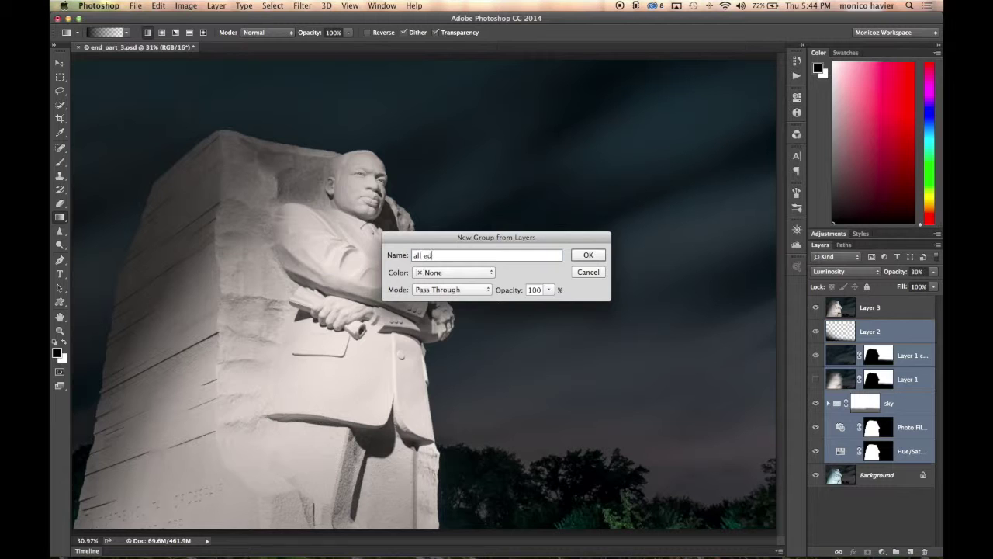
{"action": "key", "text": "Return"}
{"action": "left_click", "coordinate": [816, 327]}
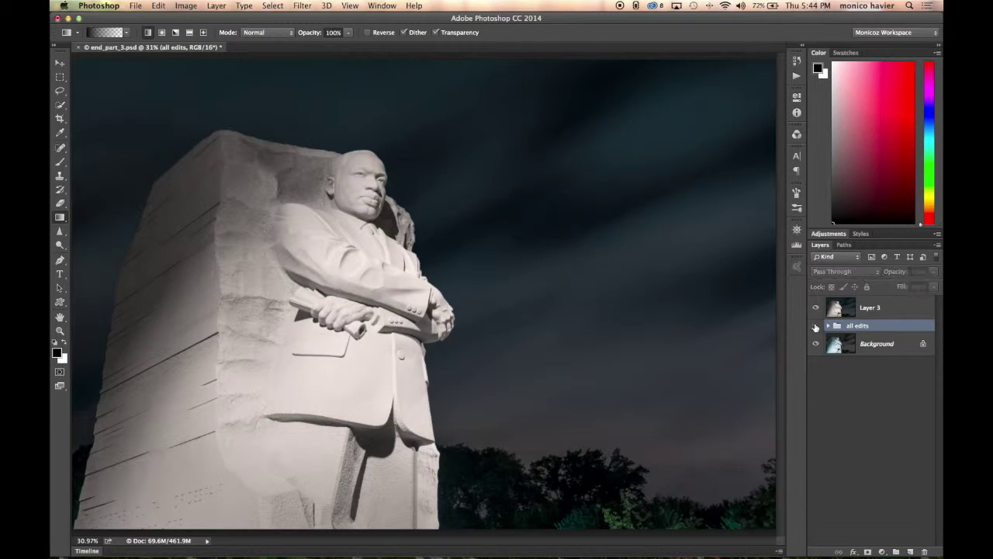
Compare the merged Layer 3 with the original photo and lower its opacity to blend the two.
{"action": "left_click", "coordinate": [816, 308]}
{"action": "left_click", "coordinate": [817, 308]}
{"action": "left_click", "coordinate": [818, 308]}
{"action": "left_click", "coordinate": [818, 308]}
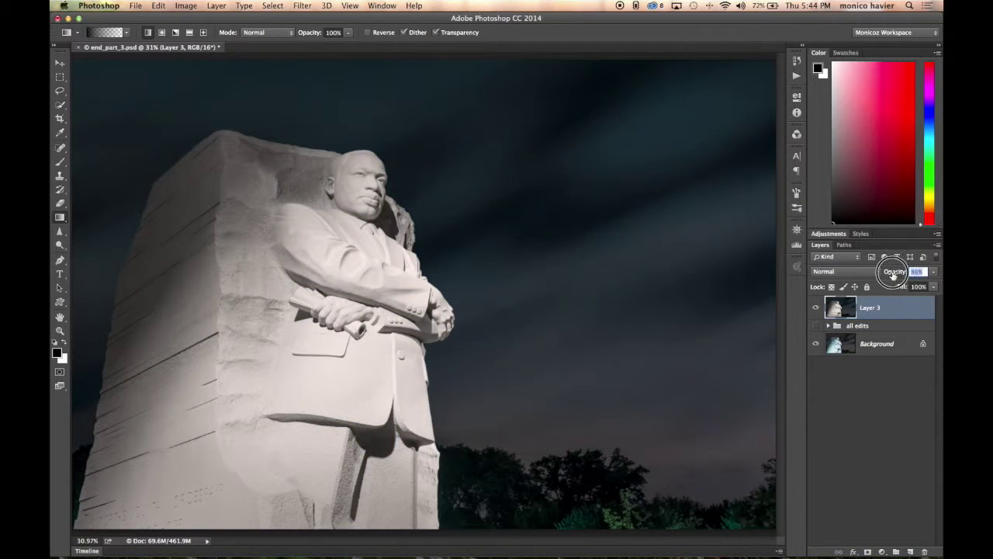
{"action": "left_click_drag", "start_coordinate": [874, 277], "coordinate": [870, 280]}
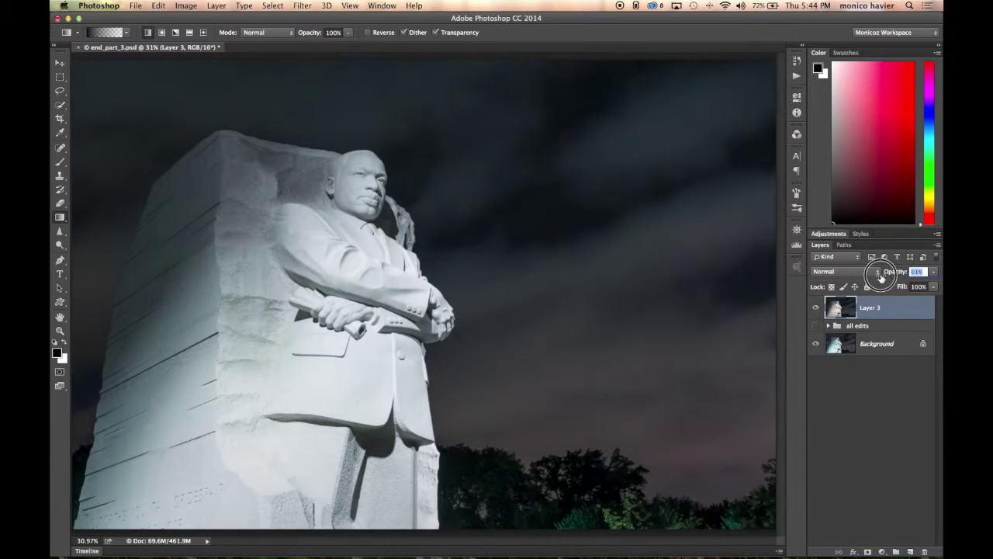